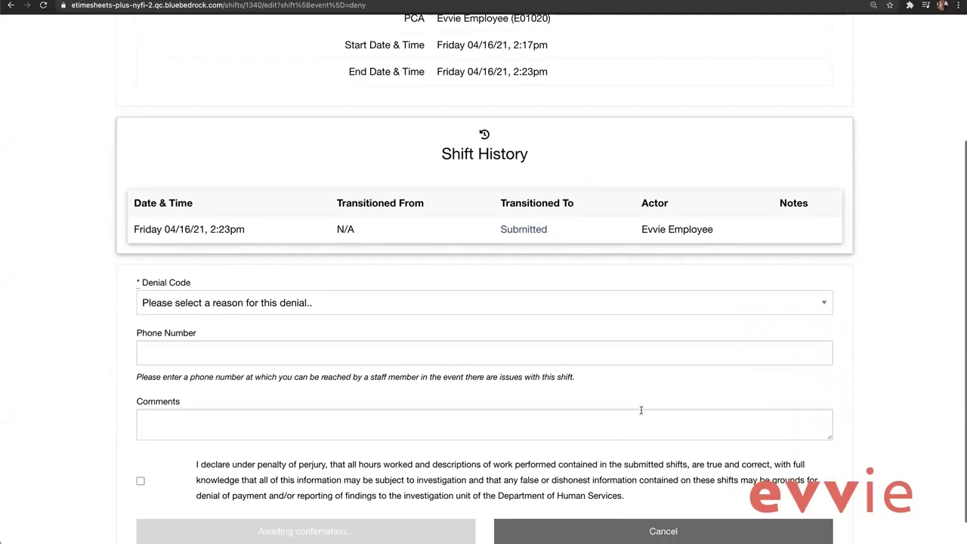
- Set the denial code to "Visit was logged in error" and enter the comment "logged visit with incorrect person"
{"action": "left_click", "coordinate": [641, 302]}
{"action": "left_click", "coordinate": [641, 319]}
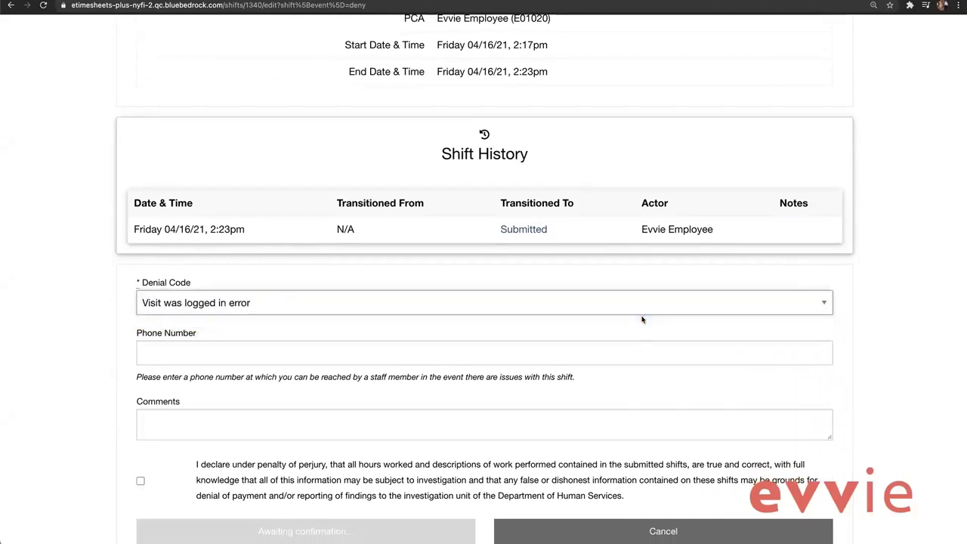
{"action": "left_click", "coordinate": [645, 352]}
{"action": "left_click", "coordinate": [665, 428]}
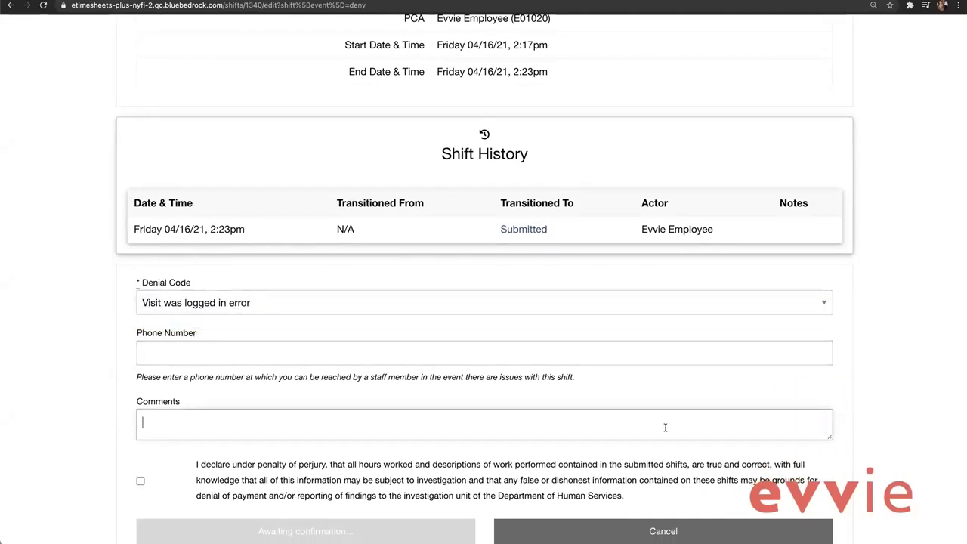
{"action": "type", "text": "logged visit with incorre"}
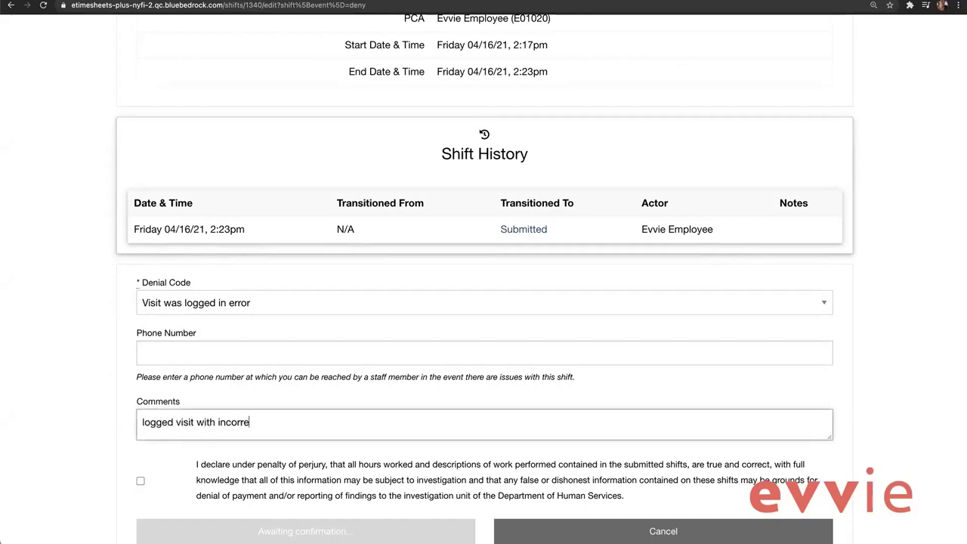
{"action": "type", "text": "ct person"}
- Accept the perjury declaration and submit the shift denial
{"action": "left_click", "coordinate": [139, 482]}
{"action": "scroll", "coordinate": [247, 492], "scroll_direction": "down", "scroll_amount": 1}
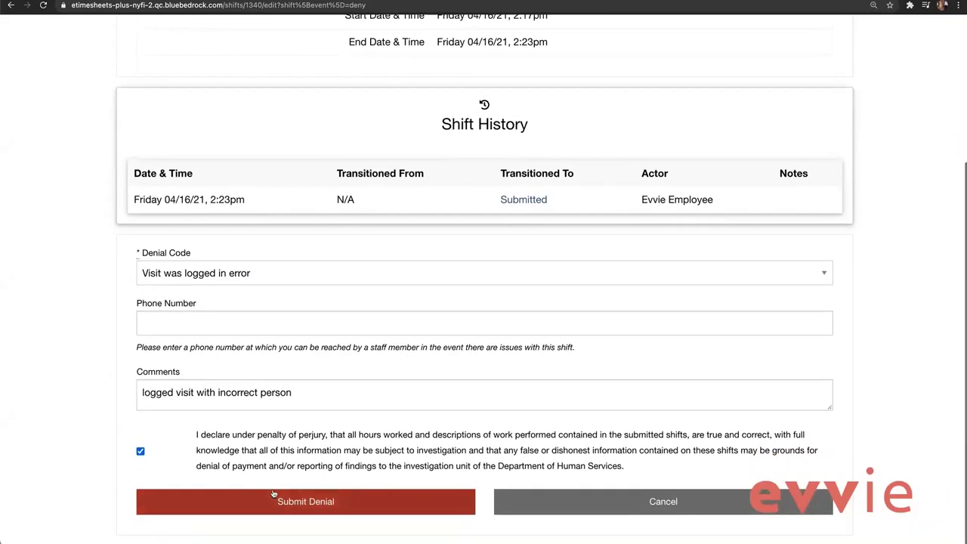
{"action": "left_click", "coordinate": [280, 503]}
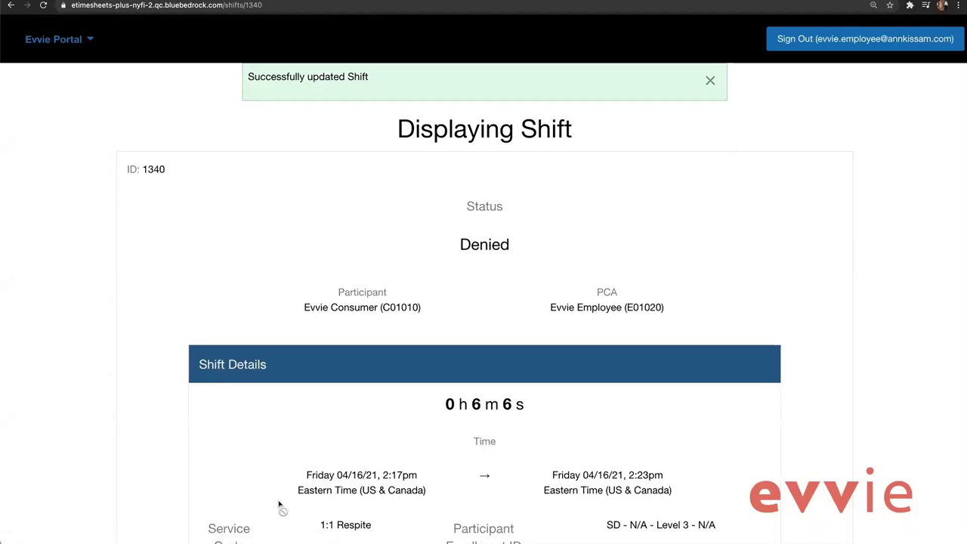
- Review the denied shift's details and history, and return to the list of all shifts
{"action": "scroll", "coordinate": [278, 504], "scroll_direction": "down", "scroll_amount": 3}
{"action": "scroll", "coordinate": [279, 504], "scroll_direction": "down", "scroll_amount": 5}
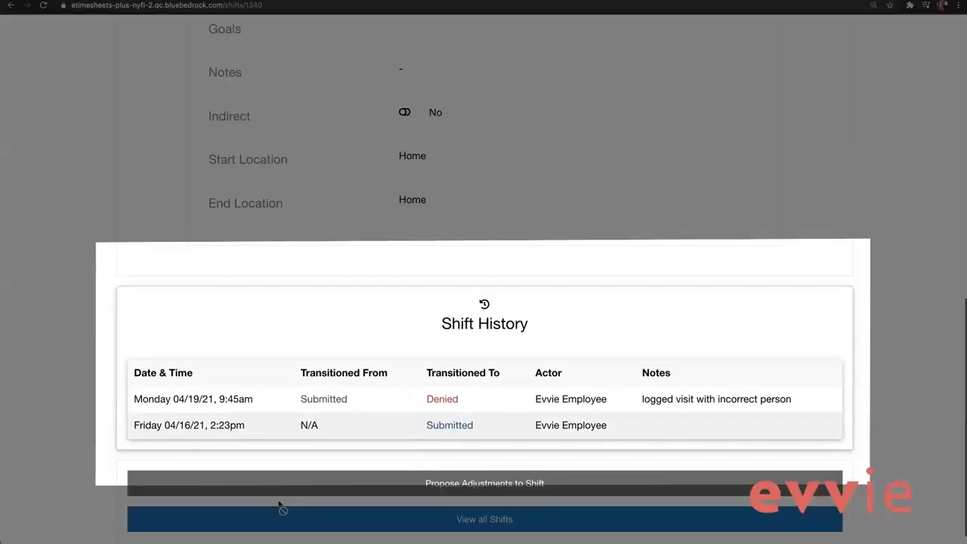
{"action": "scroll", "coordinate": [279, 504], "scroll_direction": "down", "scroll_amount": 1}
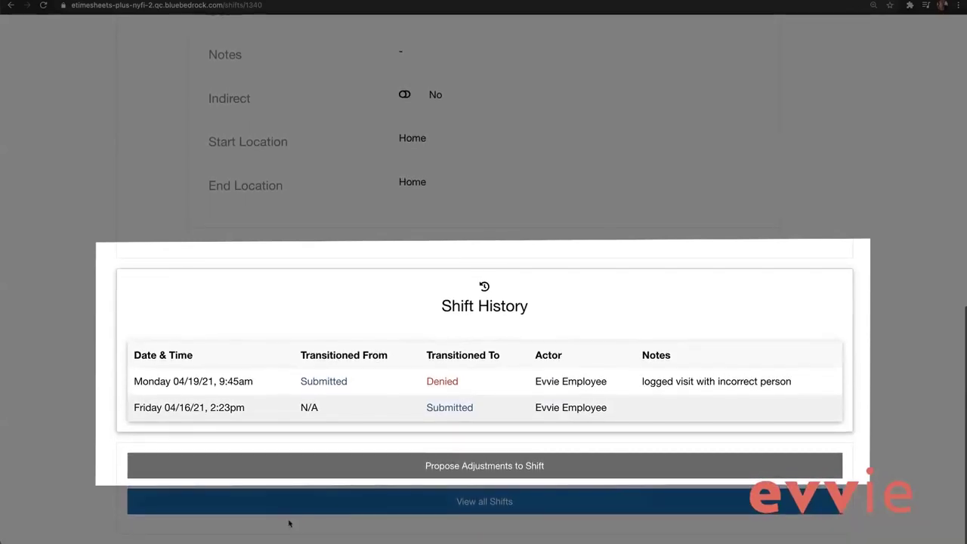
{"action": "left_click", "coordinate": [280, 505]}
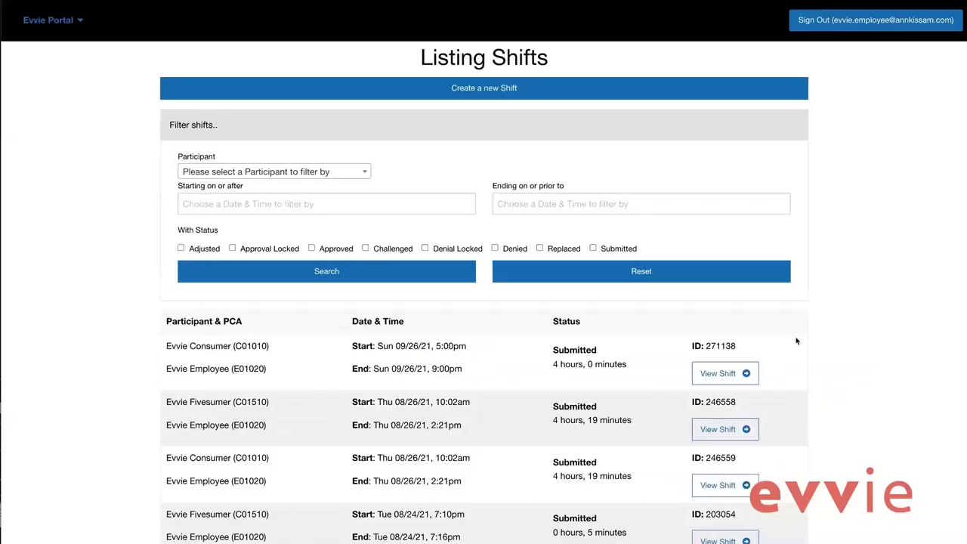
- Open the denied 04/16/21 shift in the participant's account and examine its history and available actions
{"action": "left_click", "coordinate": [739, 374]}
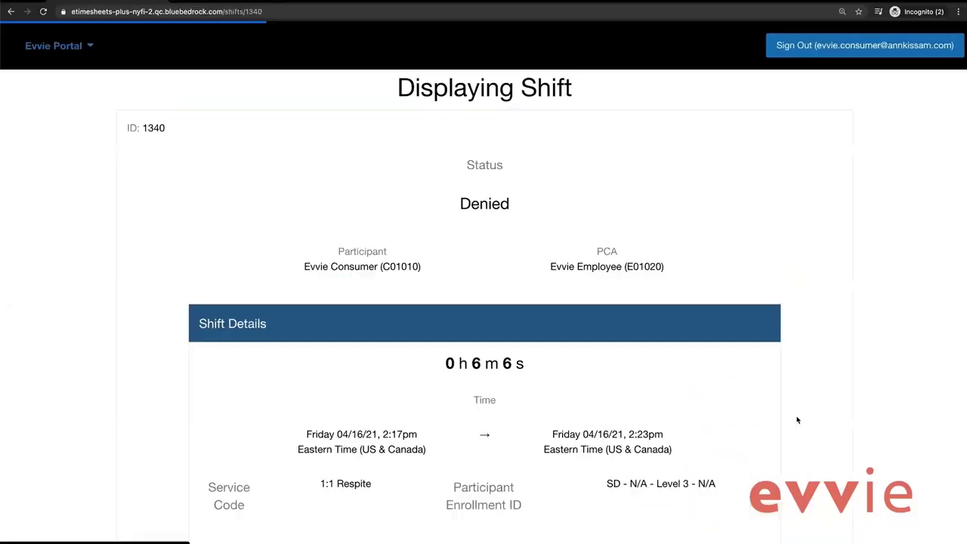
{"action": "scroll", "coordinate": [635, 450], "scroll_direction": "down", "scroll_amount": 2}
{"action": "scroll", "coordinate": [635, 450], "scroll_direction": "down", "scroll_amount": 10}
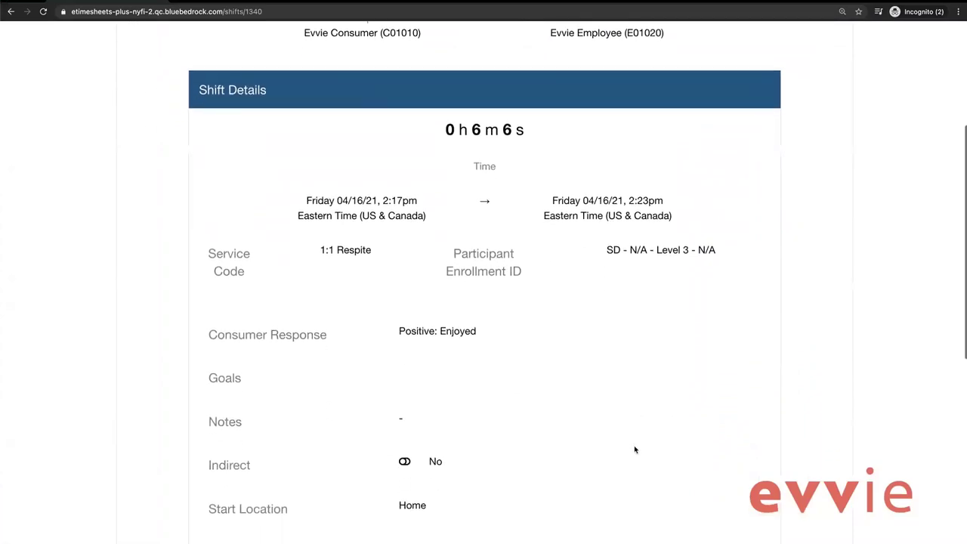
{"action": "scroll", "coordinate": [634, 450], "scroll_direction": "down", "scroll_amount": 2}
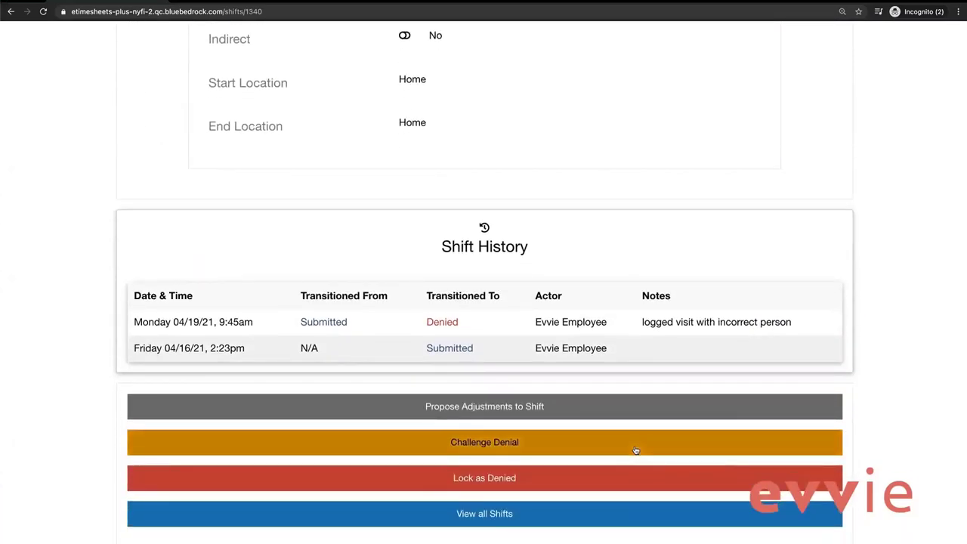
{"action": "scroll", "coordinate": [635, 464], "scroll_direction": "down", "scroll_amount": 1}
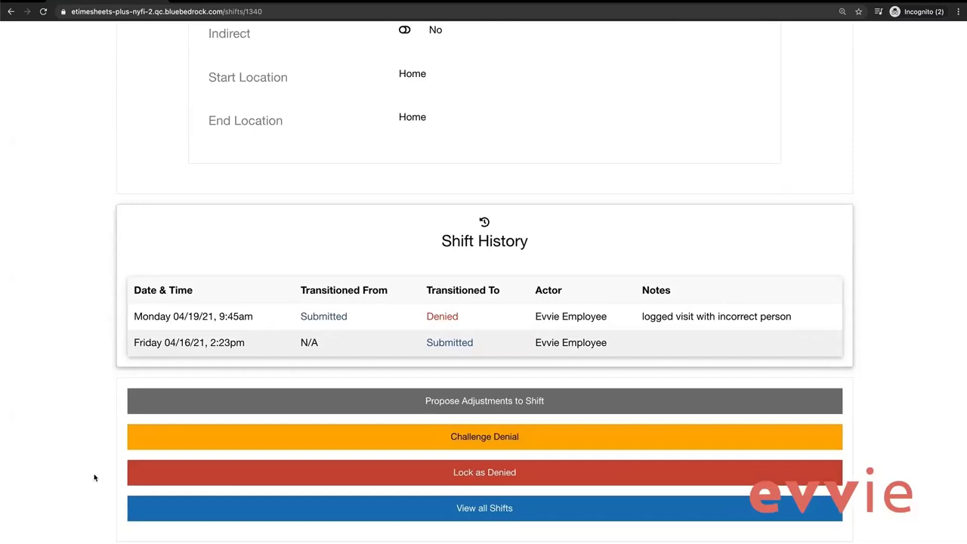
- Lock the 04/16/21 shift as denied, accepting the perjury declaration and leaving the phone number and comments empty
{"action": "left_click", "coordinate": [189, 472]}
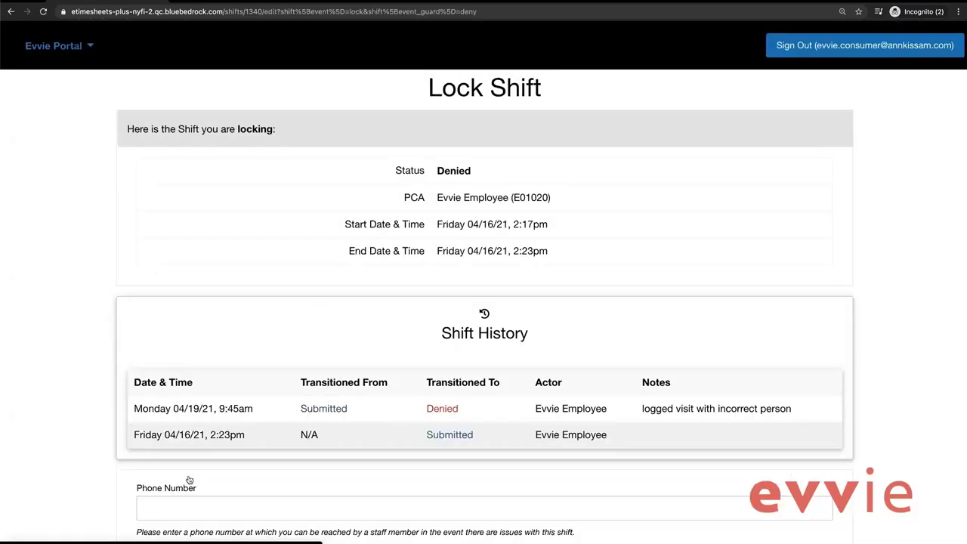
{"action": "scroll", "coordinate": [189, 480], "scroll_direction": "down", "scroll_amount": 1}
{"action": "scroll", "coordinate": [189, 480], "scroll_direction": "down", "scroll_amount": 3}
{"action": "left_click", "coordinate": [140, 458]}
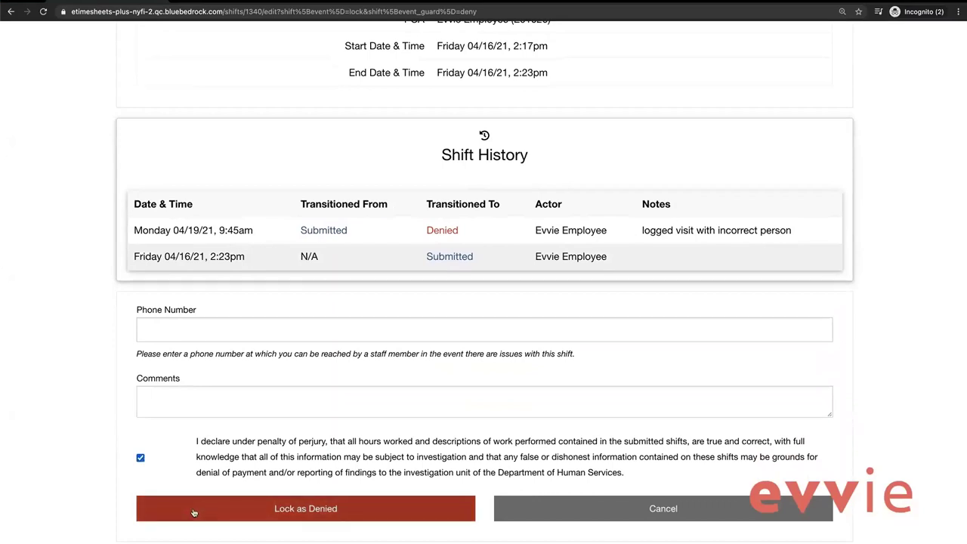
{"action": "left_click", "coordinate": [193, 513]}
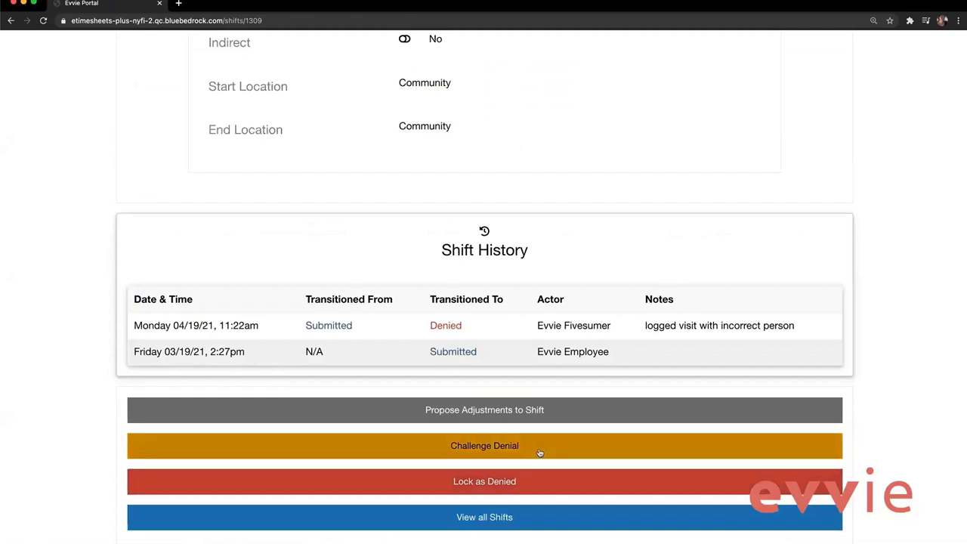
- Challenge the 03/19/21 shift's denial with the comment "Shift is correct, denial was made in error", accepting the perjury declaration
{"action": "left_click", "coordinate": [562, 452]}
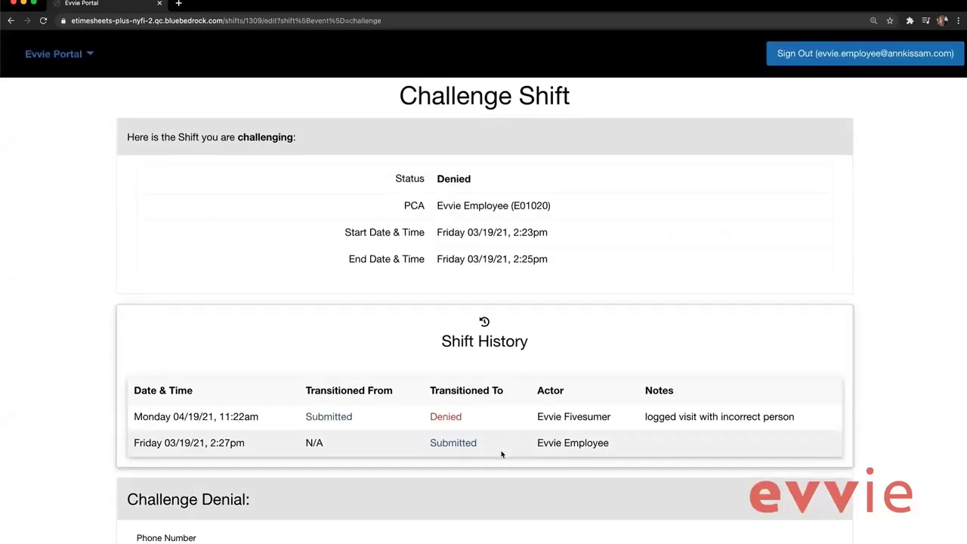
{"action": "scroll", "coordinate": [504, 449], "scroll_direction": "down", "scroll_amount": 3}
{"action": "left_click", "coordinate": [159, 418]}
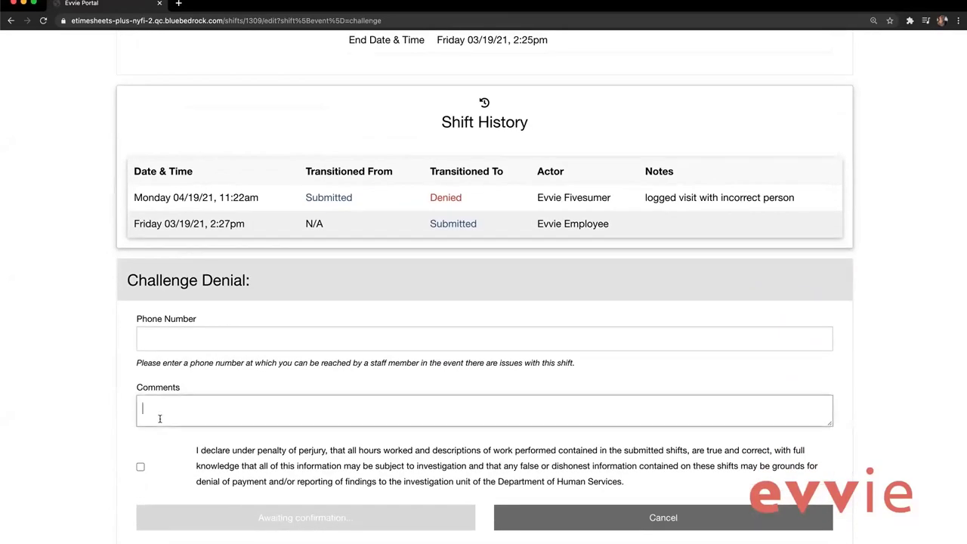
{"action": "type", "text": "Shift is correct, "}
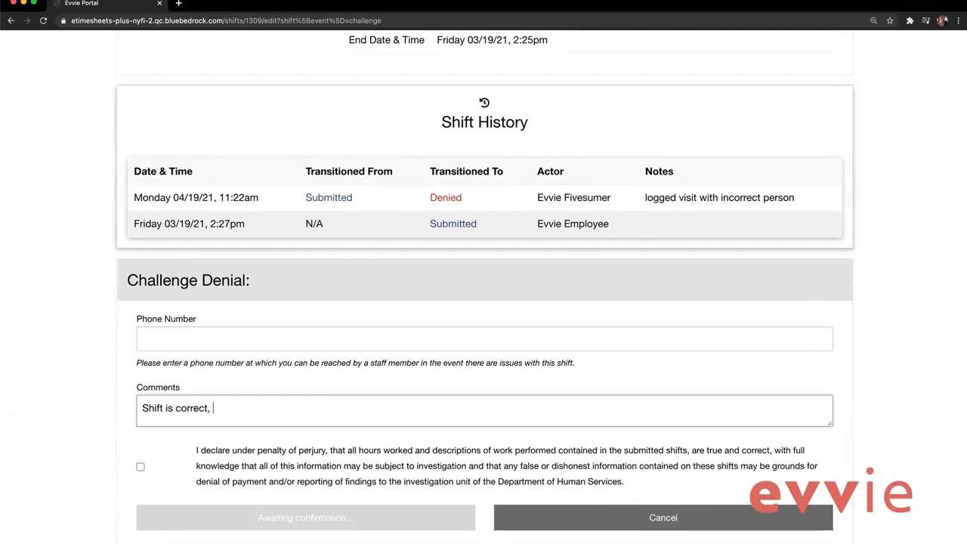
{"action": "type", "text": "denial was made in error"}
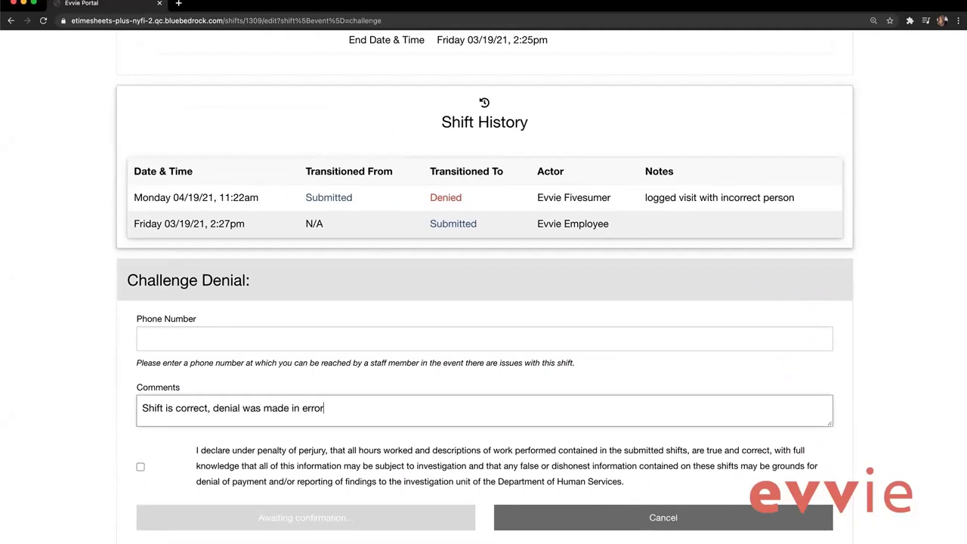
{"action": "left_click", "coordinate": [140, 467]}
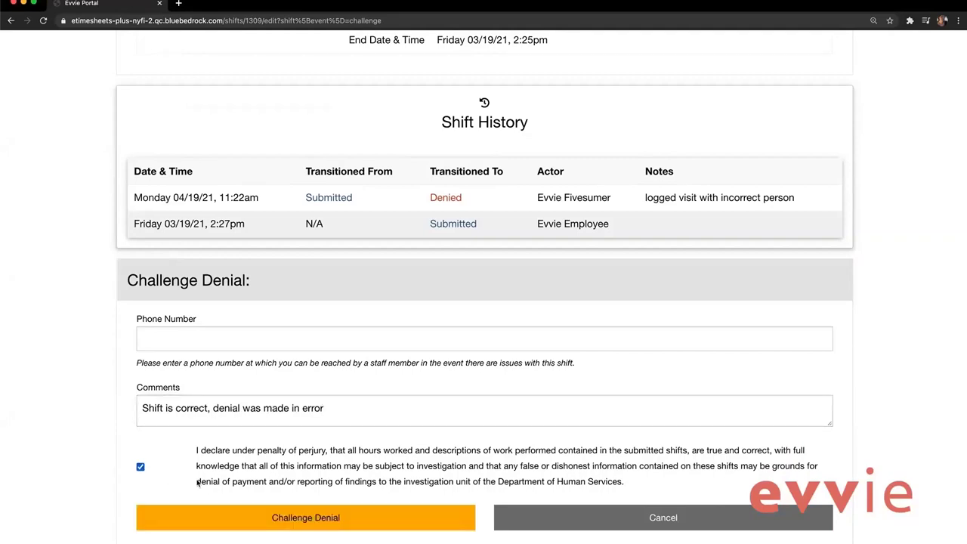
{"action": "left_click", "coordinate": [234, 526]}
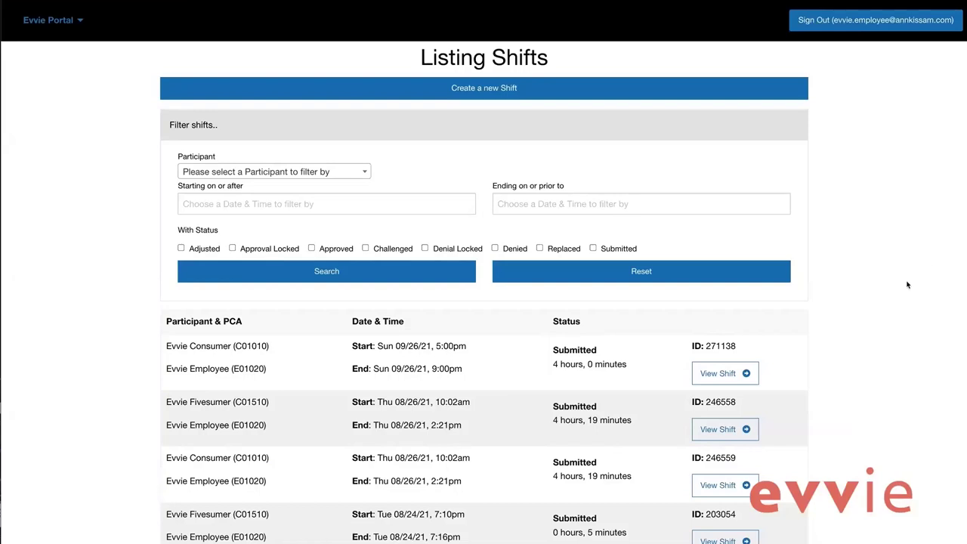
- Open the submitted 04/12/21 shift and begin proposing adjustments to it
{"action": "left_click", "coordinate": [739, 366]}
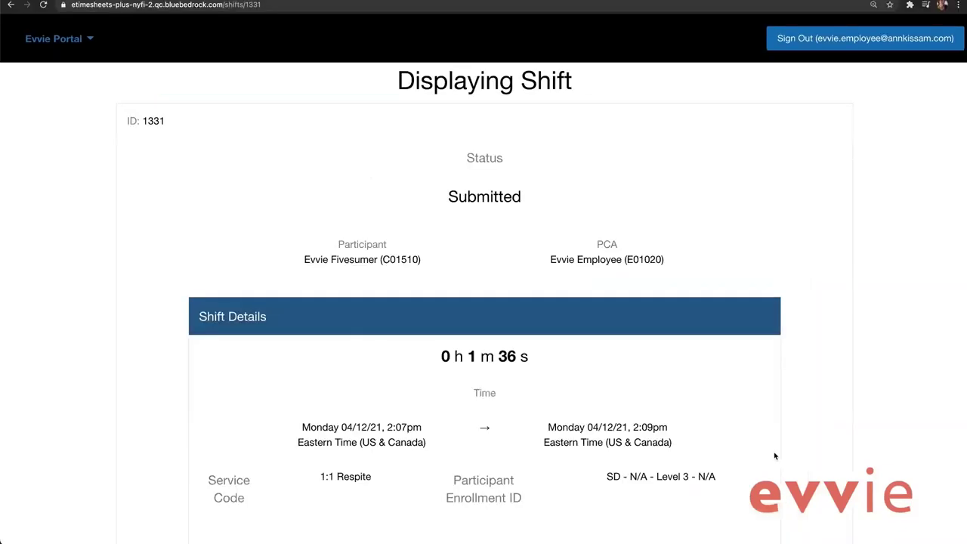
{"action": "scroll", "coordinate": [775, 456], "scroll_direction": "down", "scroll_amount": 2}
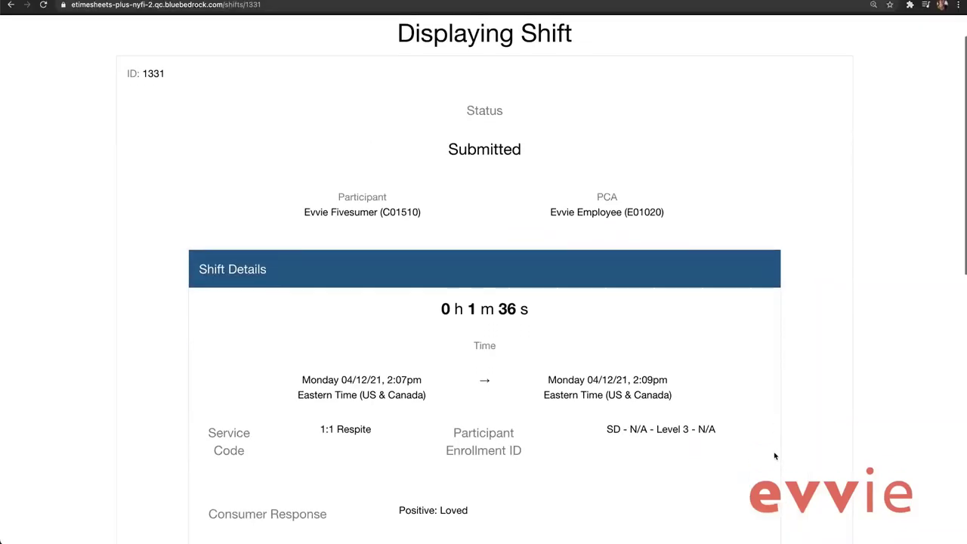
{"action": "scroll", "coordinate": [774, 455], "scroll_direction": "down", "scroll_amount": 2}
{"action": "scroll", "coordinate": [775, 455], "scroll_direction": "down", "scroll_amount": 5}
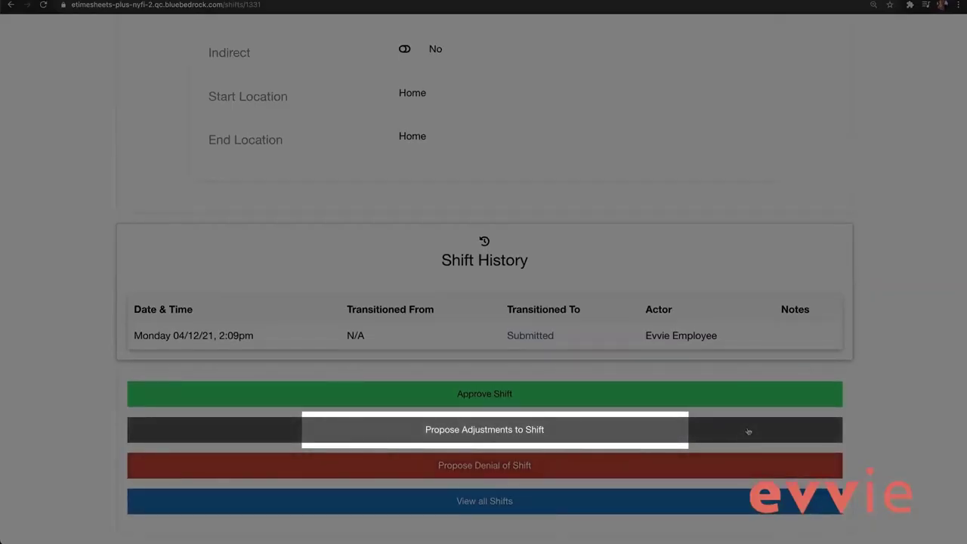
{"action": "left_click", "coordinate": [748, 431]}
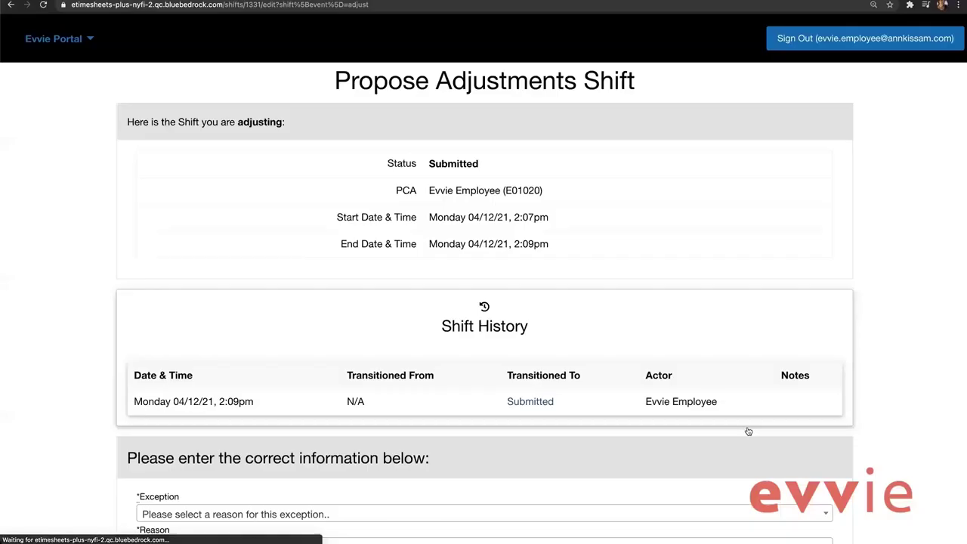
- Set the adjustment's exception to "Missed clock in / clock out" and its reason to "Mobile device battery died"
{"action": "scroll", "coordinate": [748, 431], "scroll_direction": "down", "scroll_amount": 5}
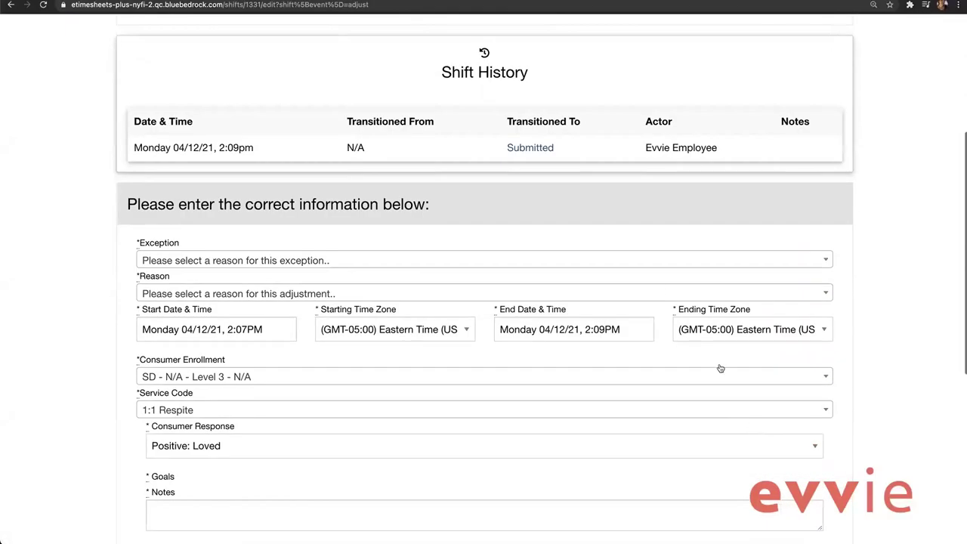
{"action": "left_click", "coordinate": [662, 259]}
{"action": "scroll", "coordinate": [554, 320], "scroll_direction": "down", "scroll_amount": 1}
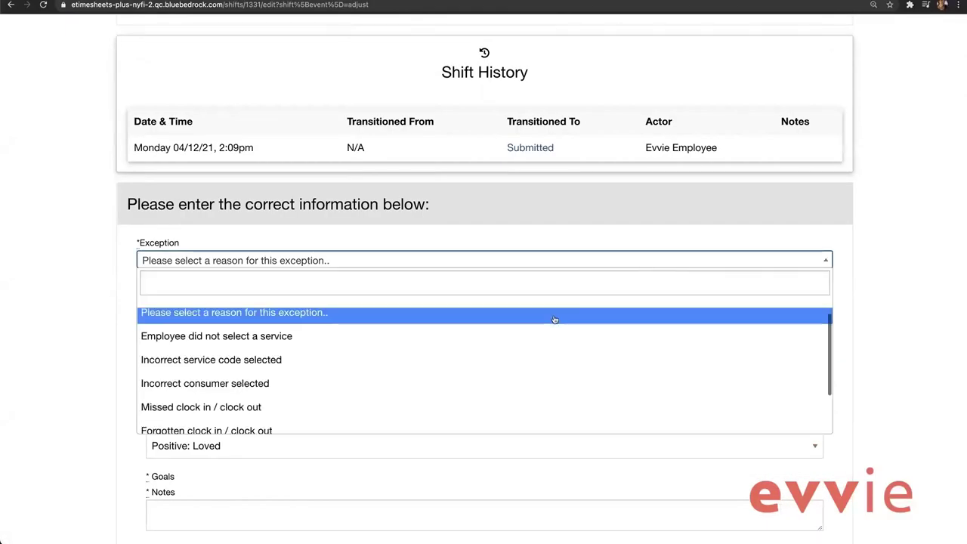
{"action": "left_click", "coordinate": [384, 408]}
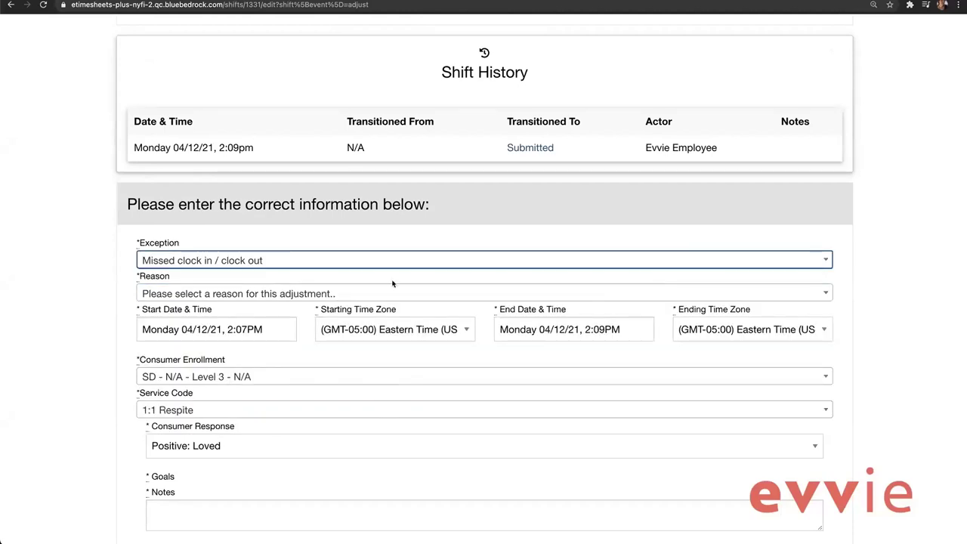
{"action": "left_click", "coordinate": [394, 291]}
{"action": "left_click", "coordinate": [394, 386]}
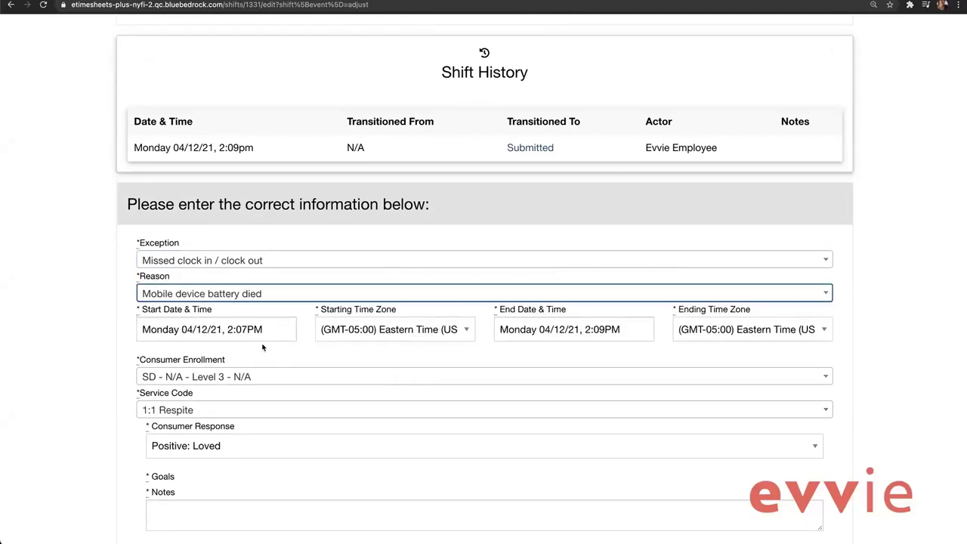
- Set the adjusted shift's start time to 12:00 PM on Monday 04/12/21
{"action": "scroll", "coordinate": [263, 348], "scroll_direction": "down", "scroll_amount": 1}
{"action": "scroll", "coordinate": [263, 347], "scroll_direction": "down", "scroll_amount": 1}
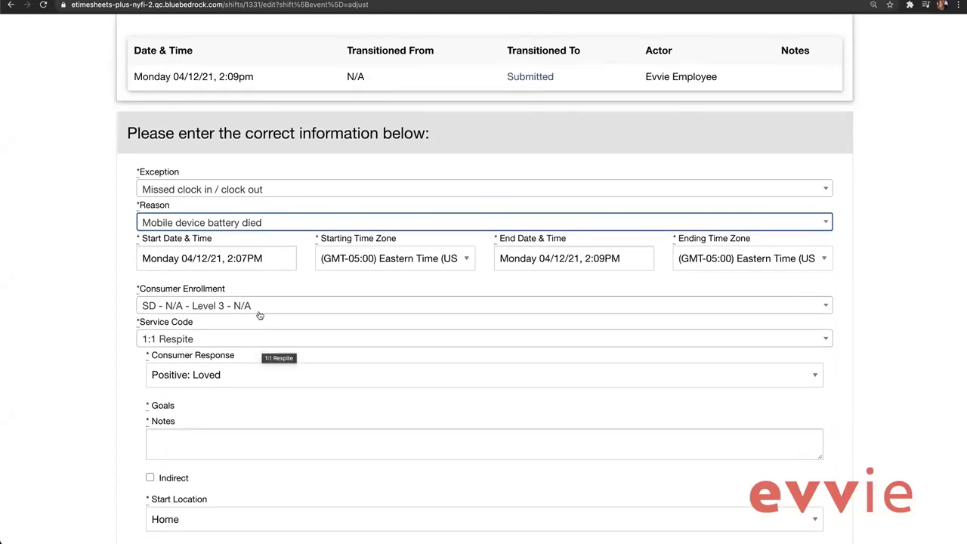
{"action": "left_click", "coordinate": [278, 260]}
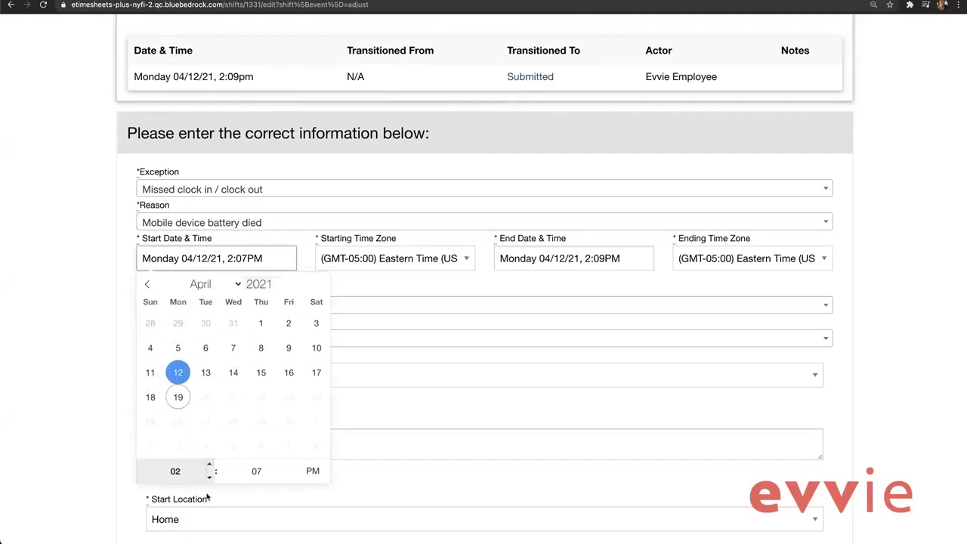
{"action": "left_click", "coordinate": [209, 477]}
{"action": "left_click", "coordinate": [209, 478]}
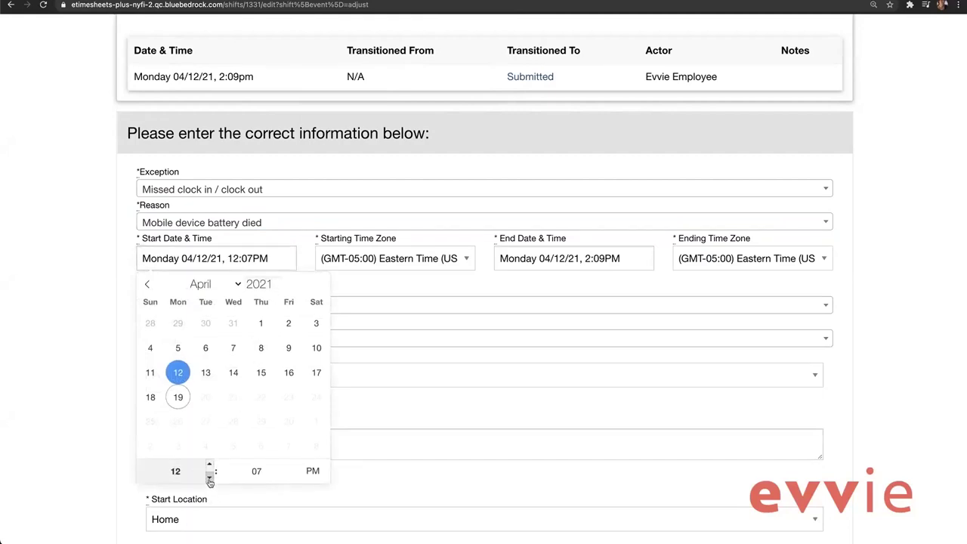
{"action": "left_click", "coordinate": [256, 471]}
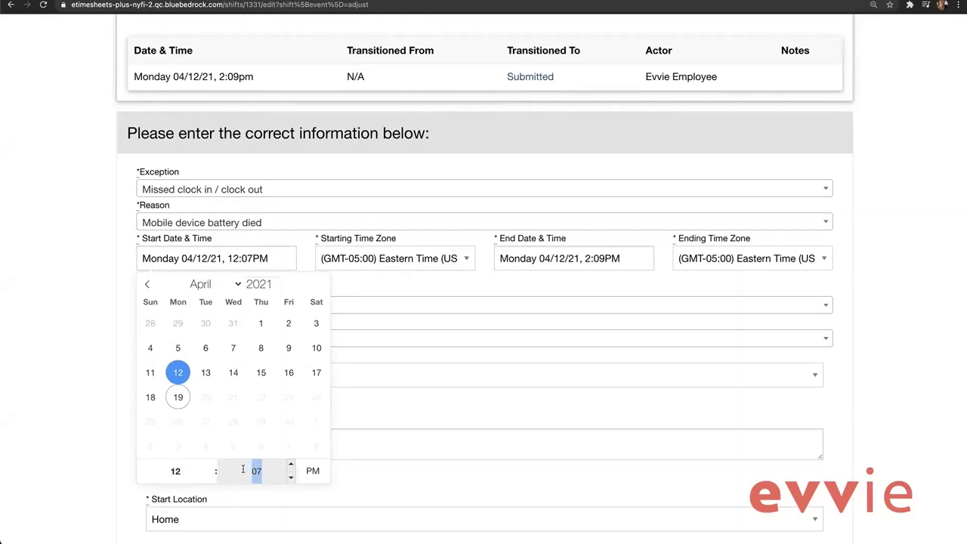
{"action": "type", "text": "00"}
{"action": "left_click", "coordinate": [208, 470]}
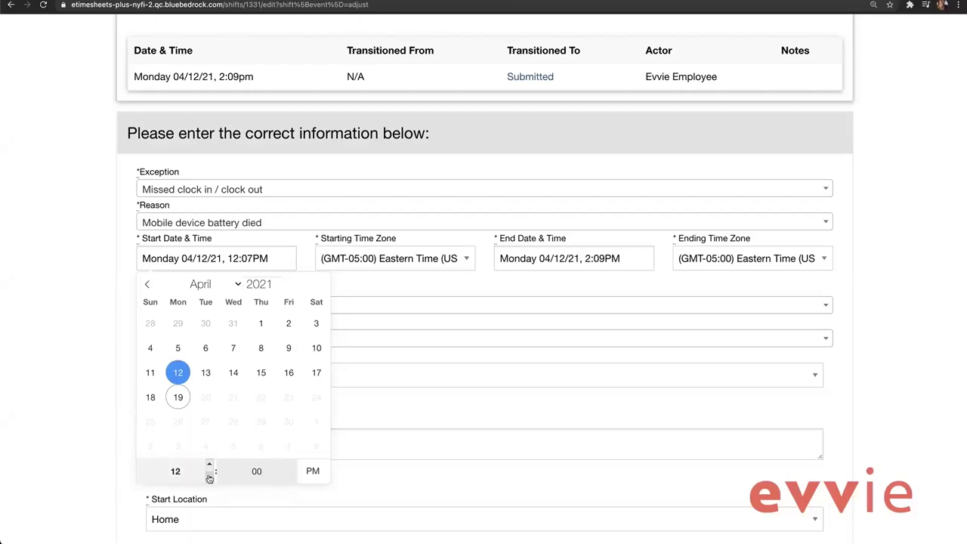
{"action": "left_click", "coordinate": [209, 478]}
{"action": "left_click", "coordinate": [209, 465]}
{"action": "left_click", "coordinate": [233, 472]}
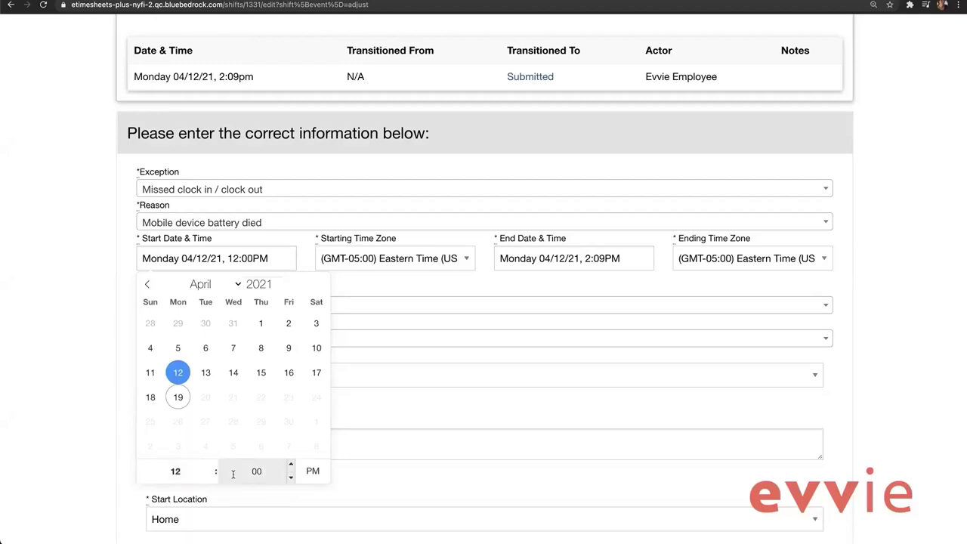
- Finish the adjusted start time as 12:00 PM and close the date and time picker
{"action": "left_click", "coordinate": [313, 472]}
{"action": "left_click", "coordinate": [313, 472]}
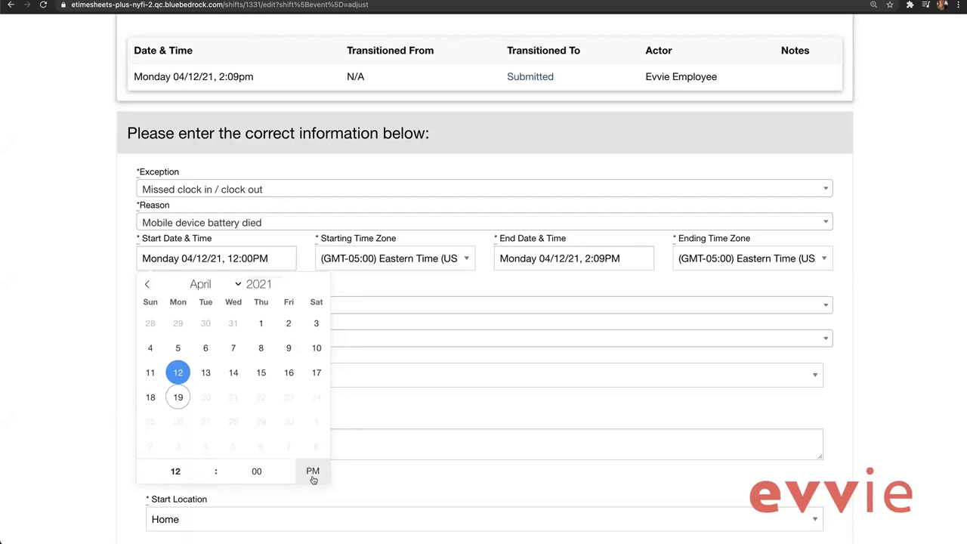
{"action": "left_click", "coordinate": [341, 453]}
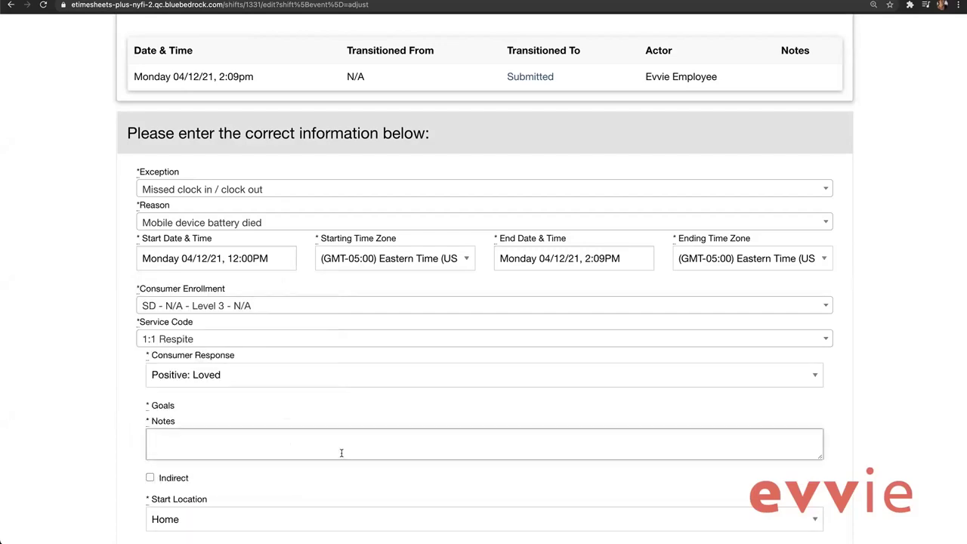
- Submit the 04/12/21 shift adjustment with the comment "couldn't log in at start, phone was uncharged", accepting the perjury declaration
{"action": "scroll", "coordinate": [342, 452], "scroll_direction": "down", "scroll_amount": 2}
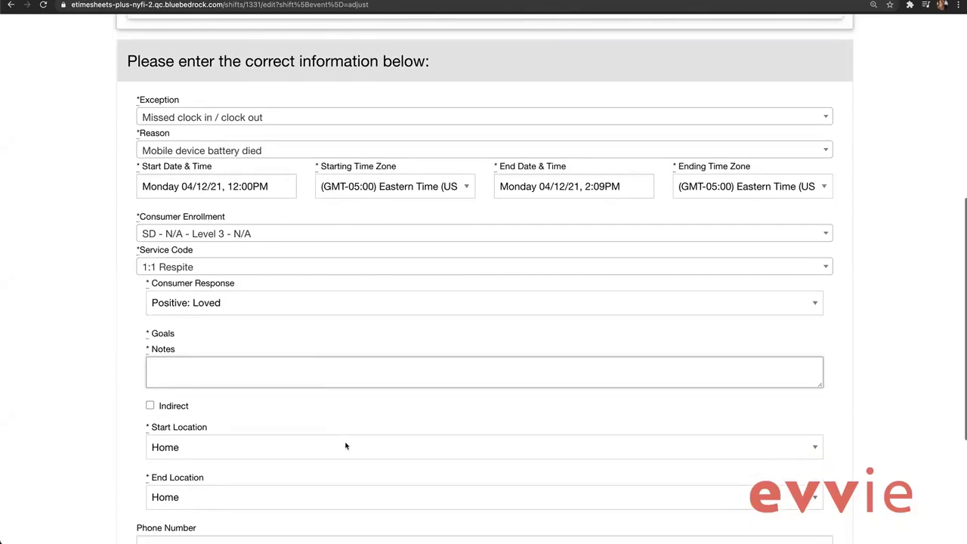
{"action": "scroll", "coordinate": [367, 373], "scroll_direction": "down", "scroll_amount": 6}
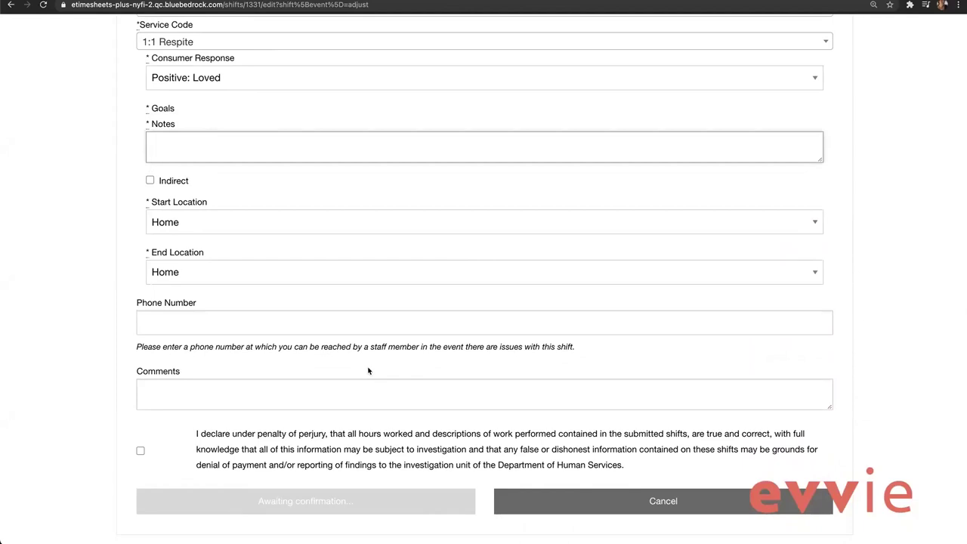
{"action": "left_click", "coordinate": [319, 391]}
{"action": "type", "text": "coul"}
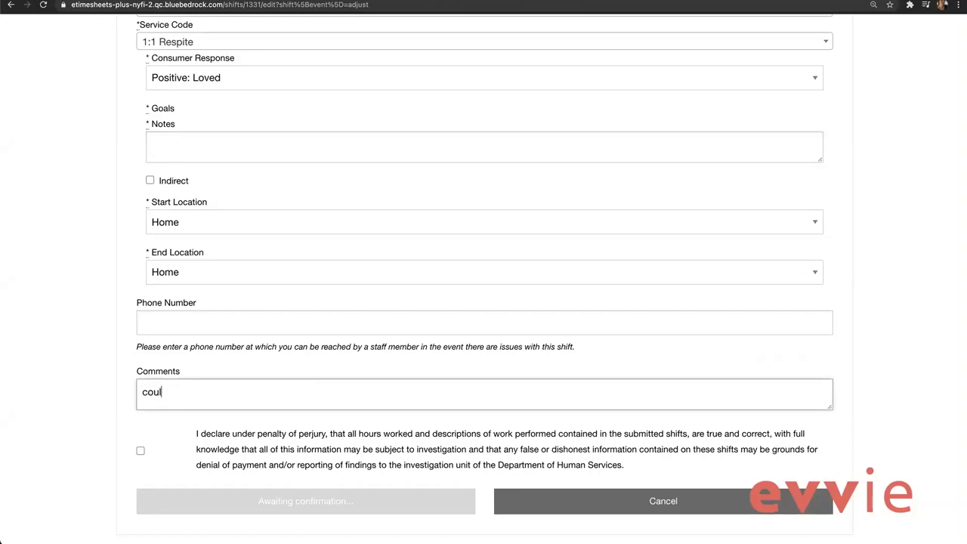
{"action": "type", "text": "dn't log in at start, p"}
{"action": "type", "text": "hone was"}
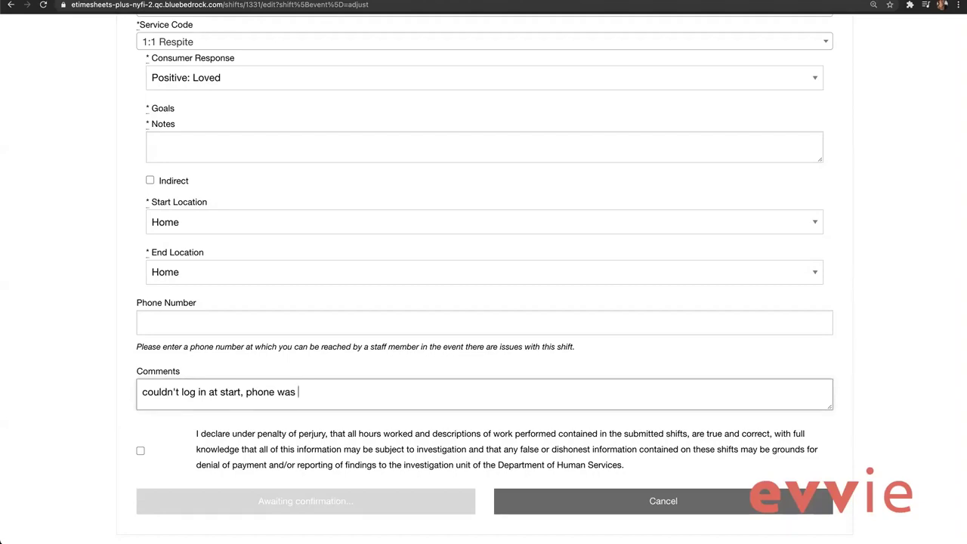
{"action": "type", "text": " uncharged"}
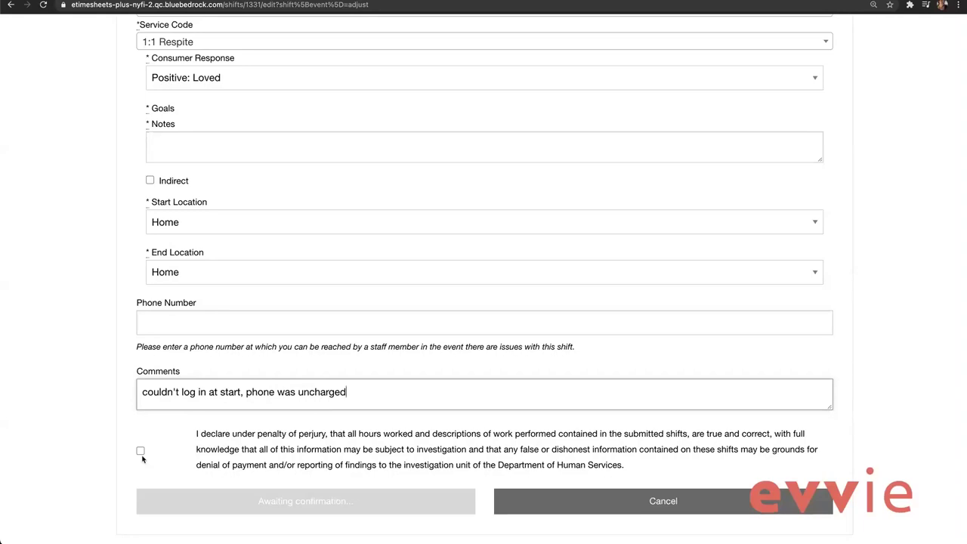
{"action": "left_click", "coordinate": [140, 452]}
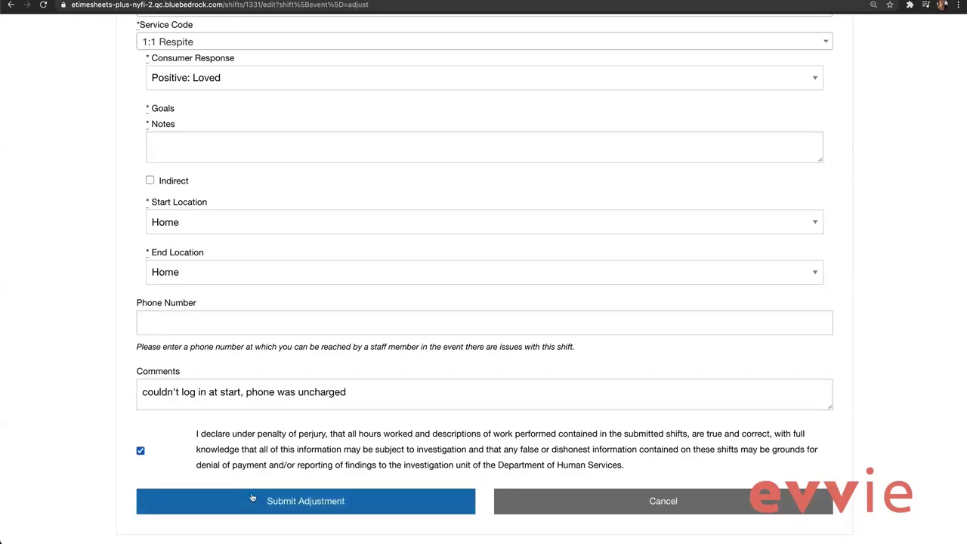
{"action": "left_click", "coordinate": [374, 502]}
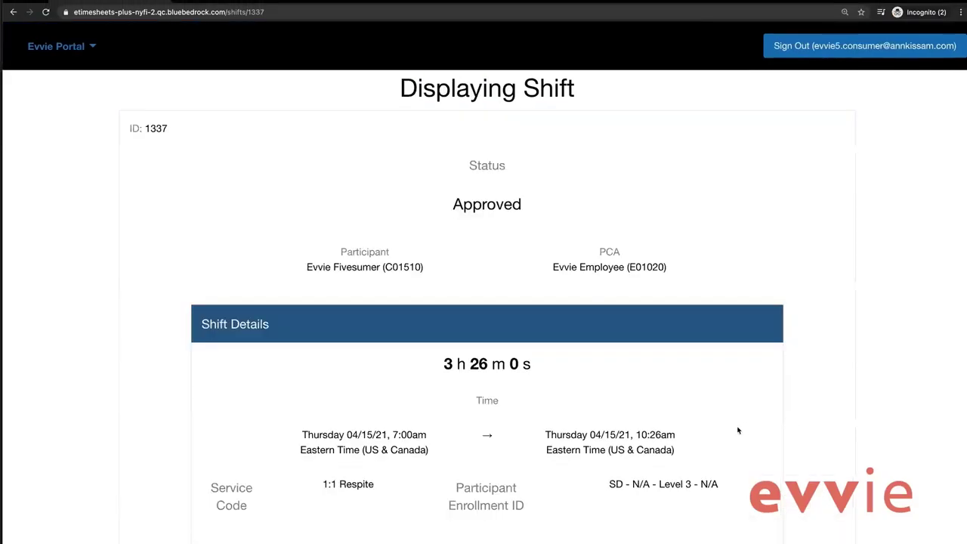
- Lock the 04/15/21 shift as approved, accepting the perjury declaration, and check its shift history
{"action": "scroll", "coordinate": [738, 427], "scroll_direction": "down", "scroll_amount": 7}
{"action": "scroll", "coordinate": [738, 430], "scroll_direction": "down", "scroll_amount": 7}
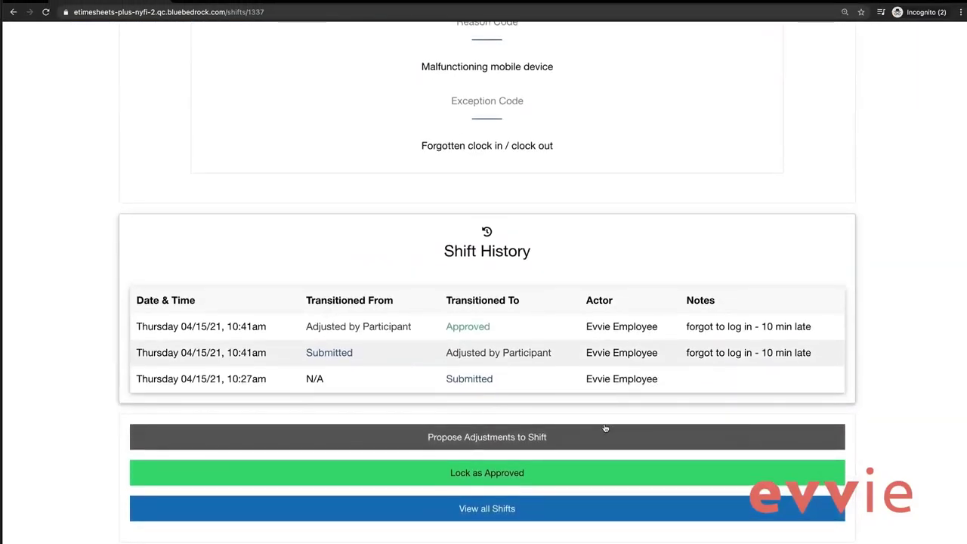
{"action": "left_click", "coordinate": [633, 472]}
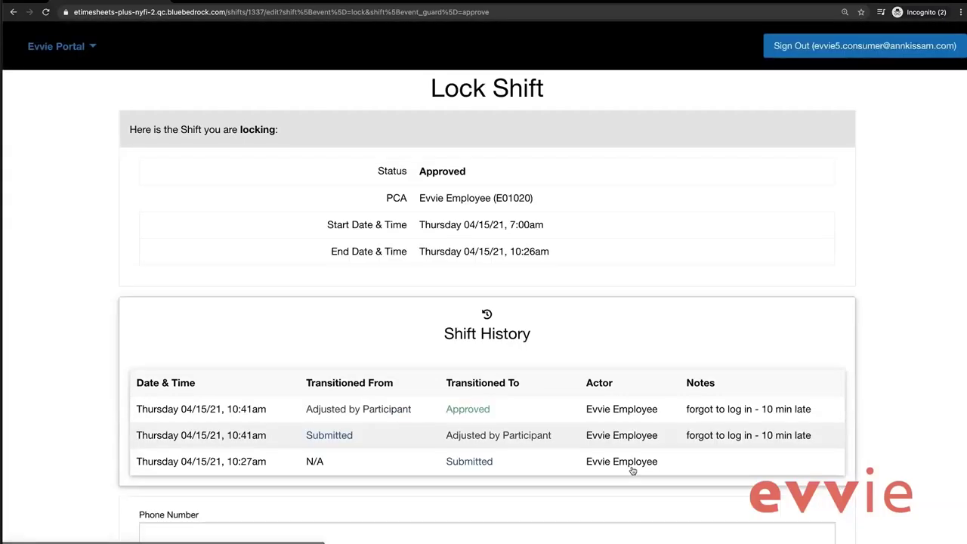
{"action": "scroll", "coordinate": [631, 462], "scroll_direction": "down", "scroll_amount": 5}
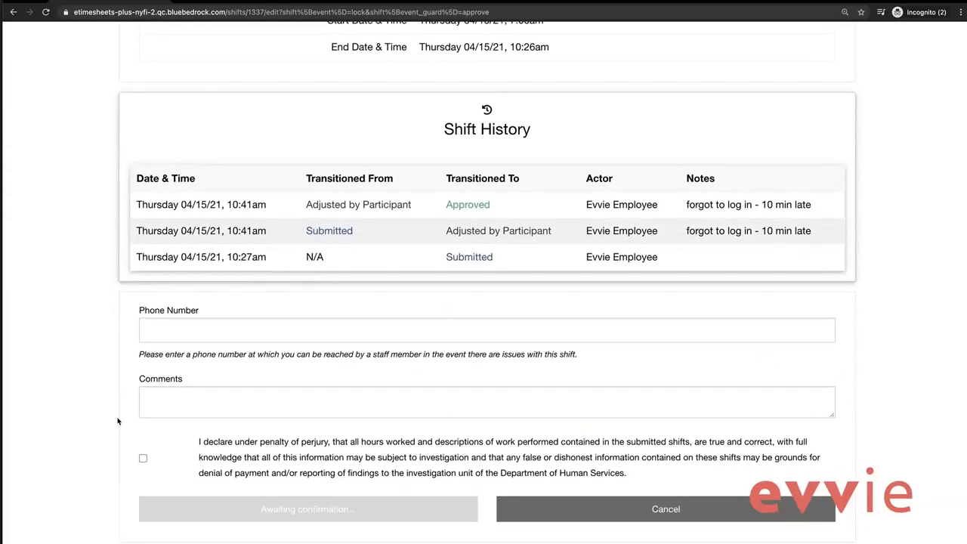
{"action": "left_click", "coordinate": [142, 458]}
{"action": "left_click", "coordinate": [276, 507]}
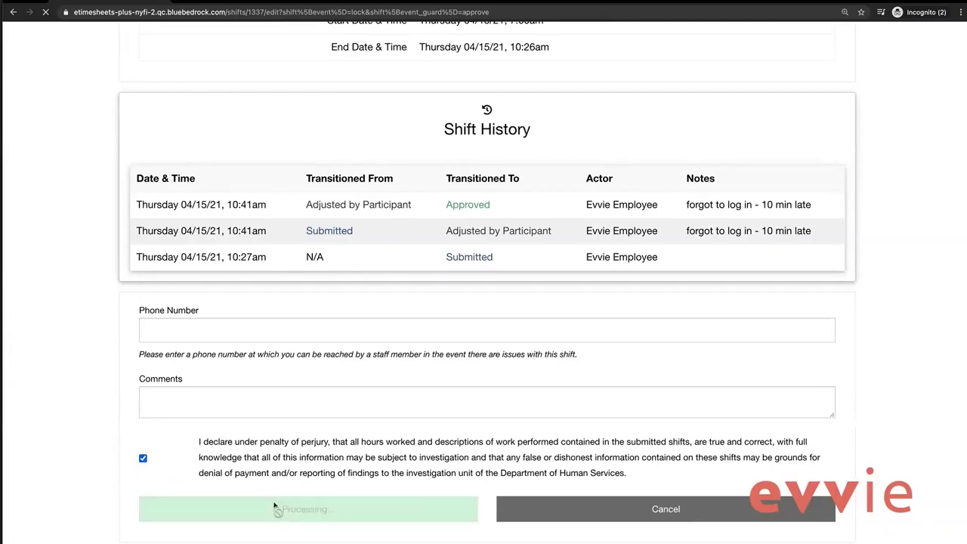
{"action": "scroll", "coordinate": [274, 505], "scroll_direction": "down", "scroll_amount": 10}
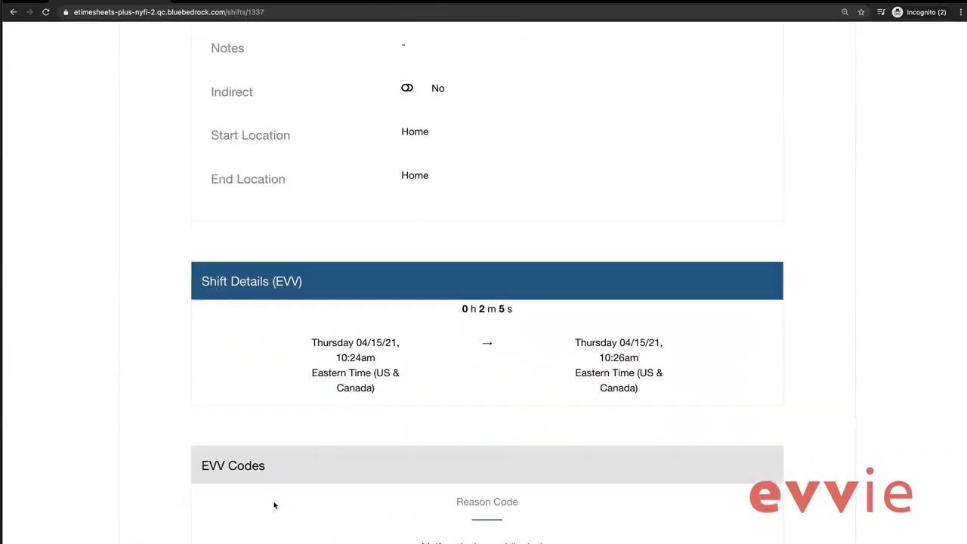
{"action": "scroll", "coordinate": [274, 506], "scroll_direction": "down", "scroll_amount": 6}
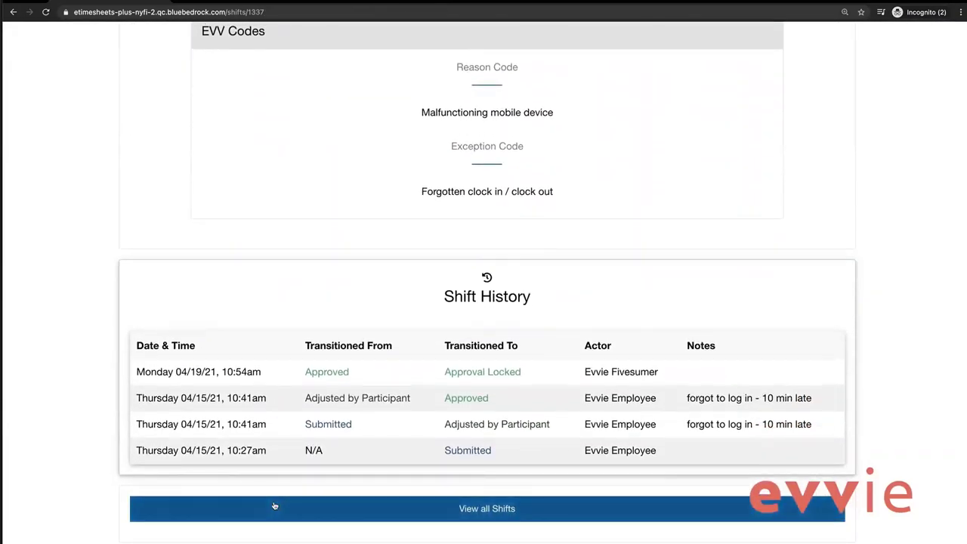